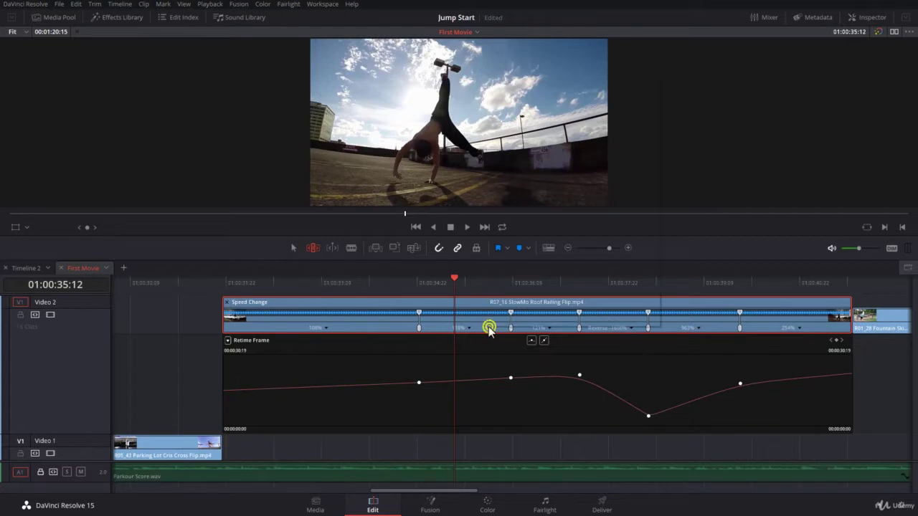
- Reset the roof railing flip clip, removing all speed points and ramps to return it to 100%
{"action": "right_click", "coordinate": [488, 326]}
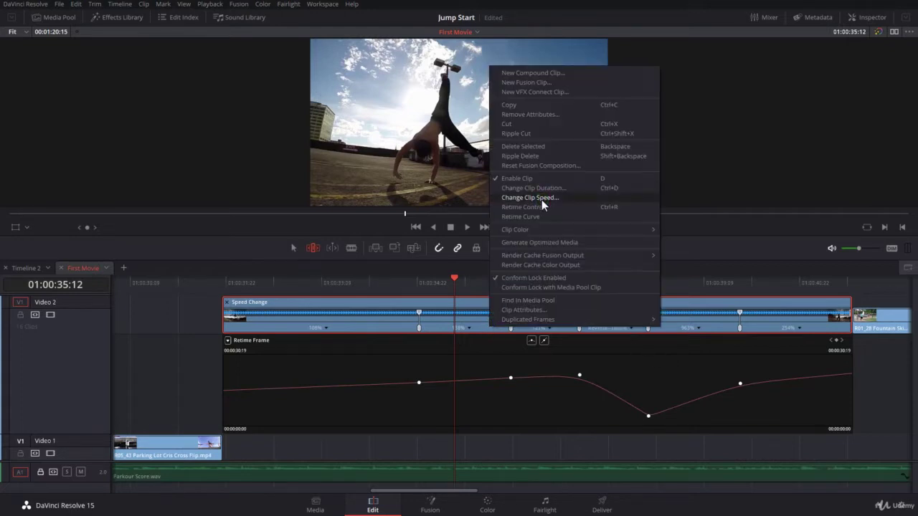
{"action": "left_click", "coordinate": [541, 198]}
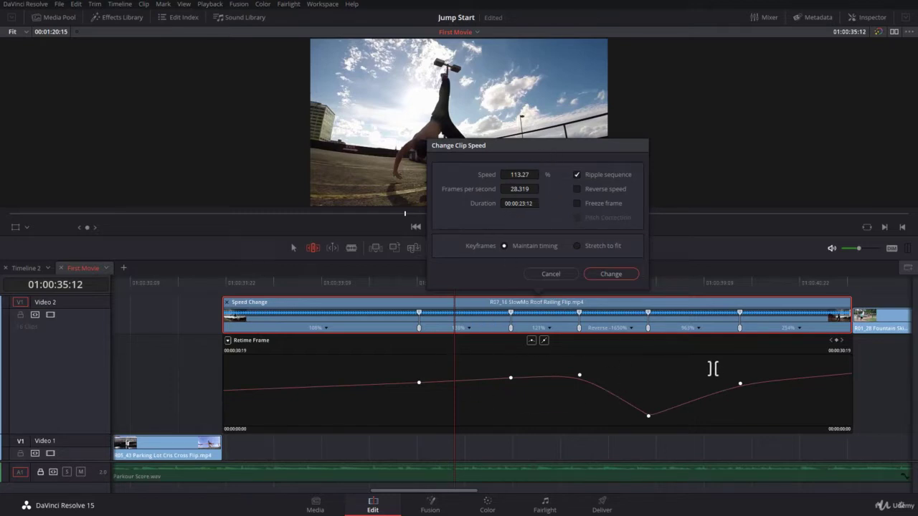
{"action": "left_click", "coordinate": [554, 275]}
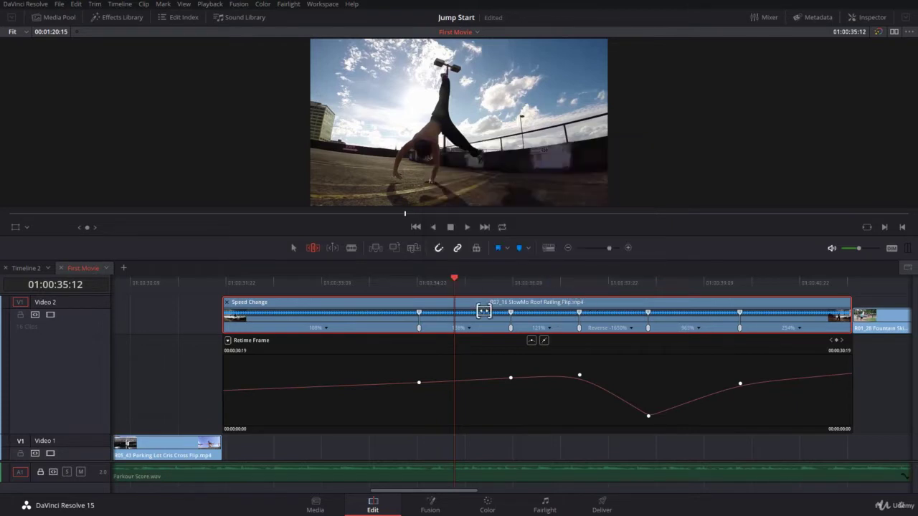
{"action": "left_click", "coordinate": [143, 5]}
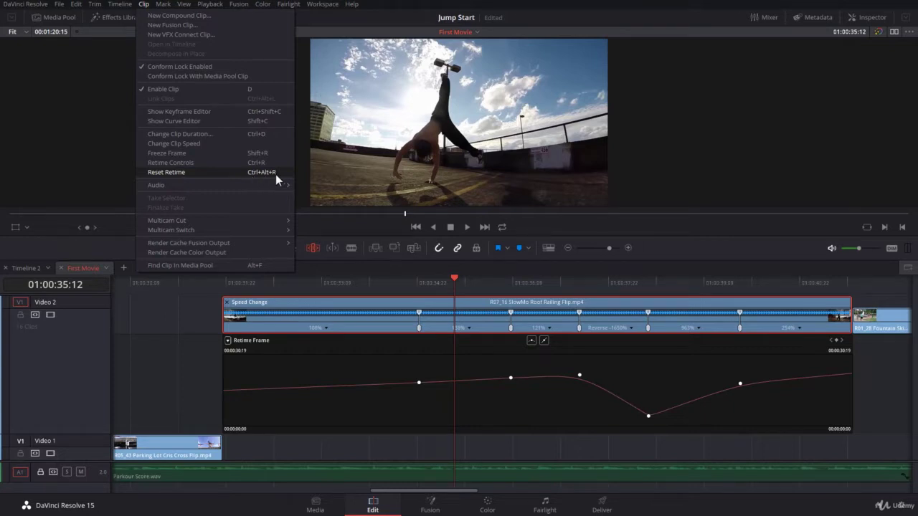
{"action": "left_click", "coordinate": [466, 328]}
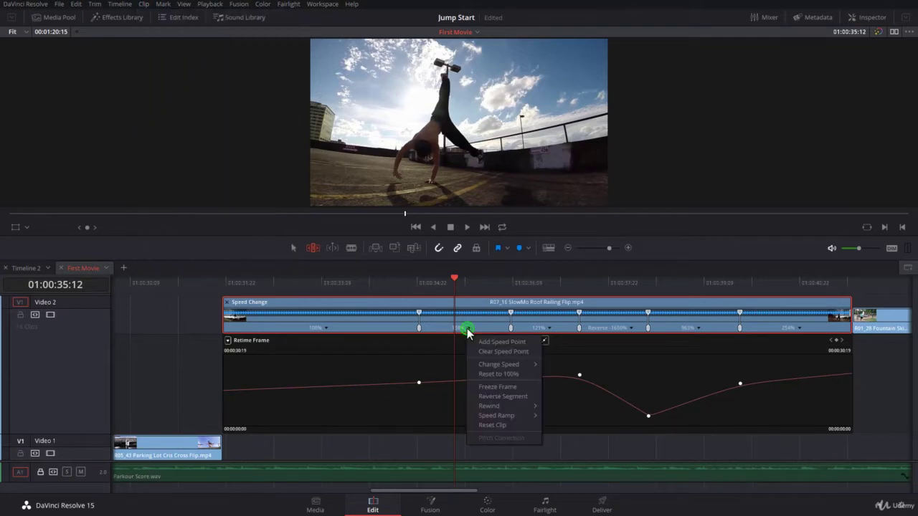
{"action": "left_click", "coordinate": [508, 428]}
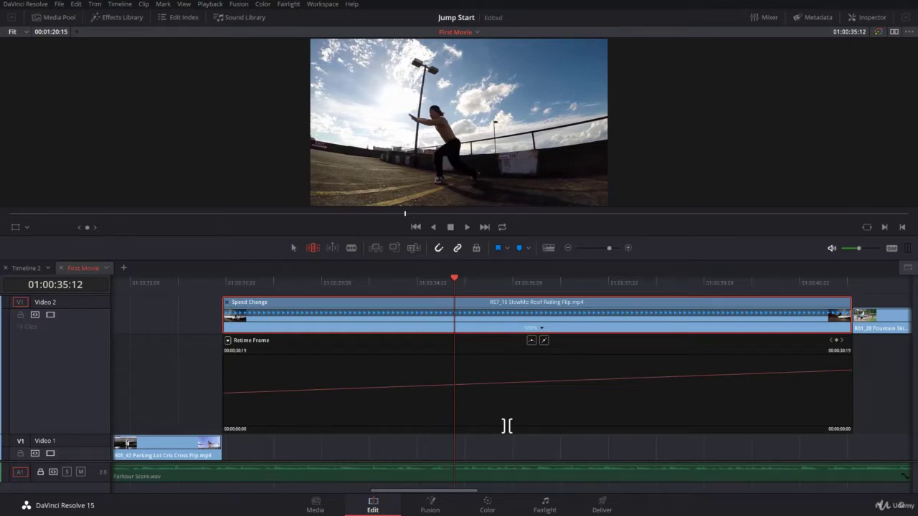
- Lengthen the reset clip by dragging its retime handle out at the end
{"action": "key", "text": "Up"}
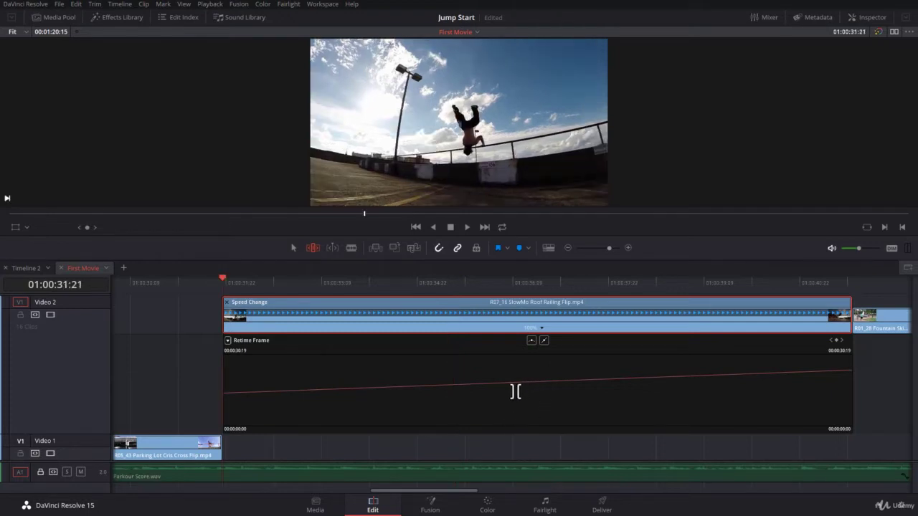
{"action": "key", "text": "Down"}
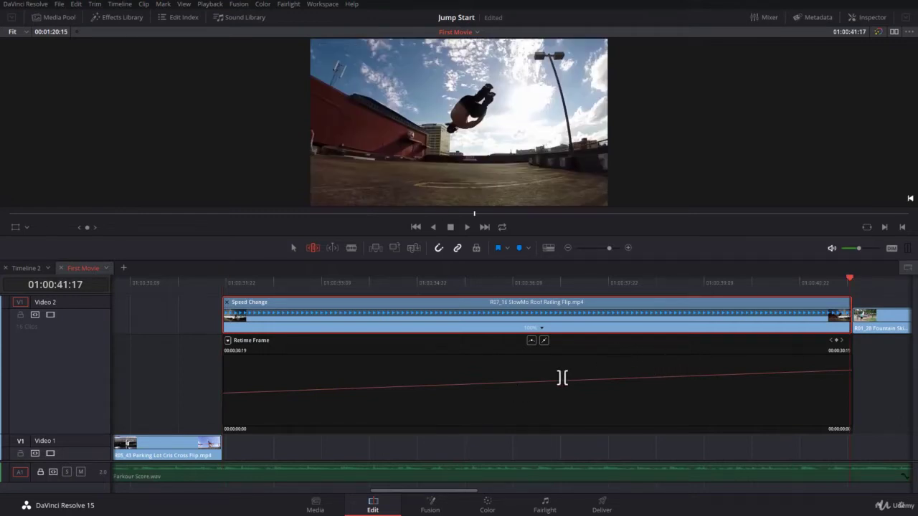
{"action": "key", "text": "ctrl+minus"}
{"action": "key", "text": "ctrl+minus"}
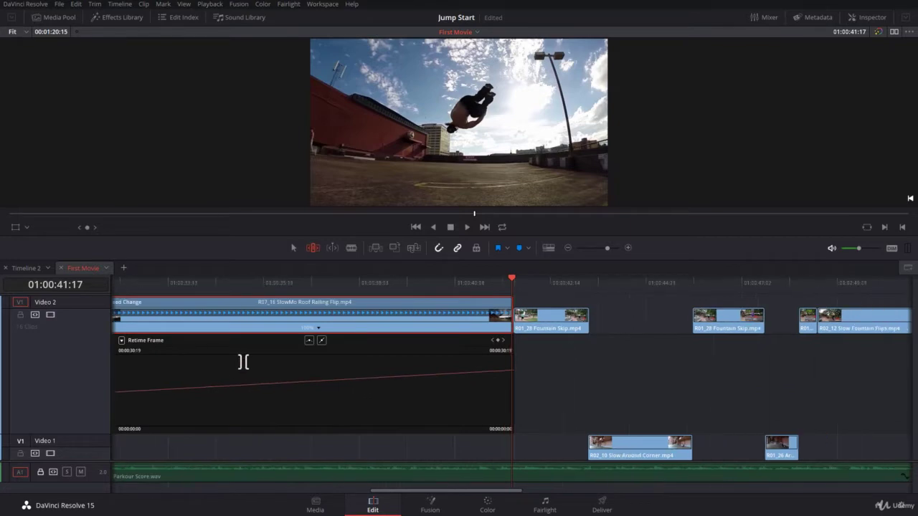
{"action": "left_click_drag", "start_coordinate": [505, 317], "coordinate": [646, 317]}
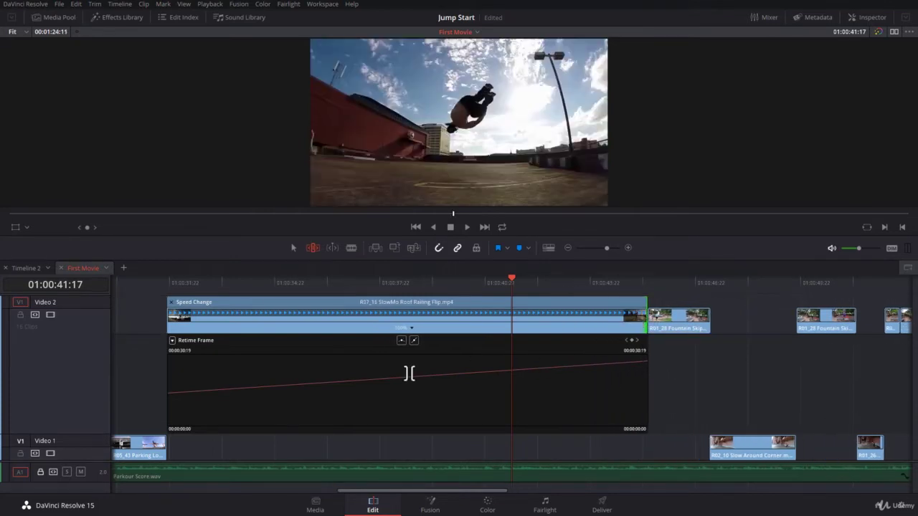
{"action": "scroll", "coordinate": [409, 373], "scroll_direction": "left", "scroll_amount": 2}
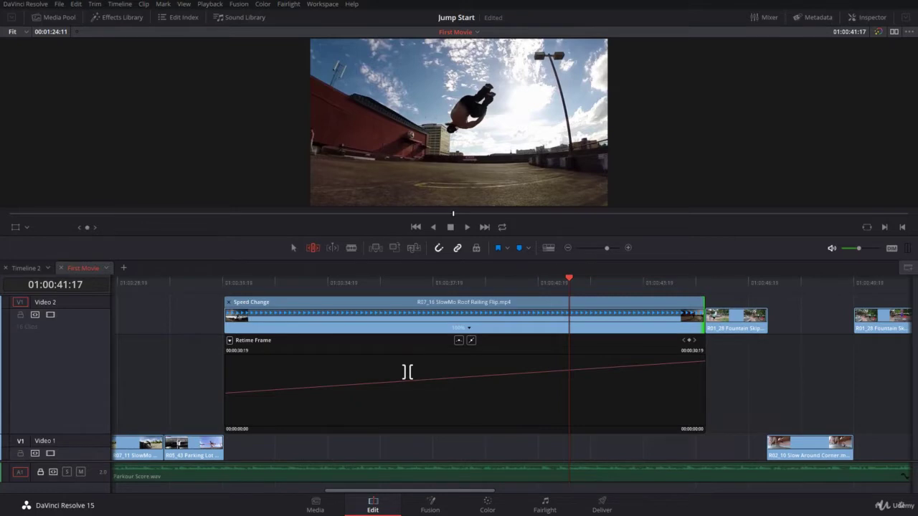
{"action": "scroll", "coordinate": [408, 371], "scroll_direction": "right", "scroll_amount": 2}
{"action": "scroll", "coordinate": [407, 371], "scroll_direction": "right", "scroll_amount": 2}
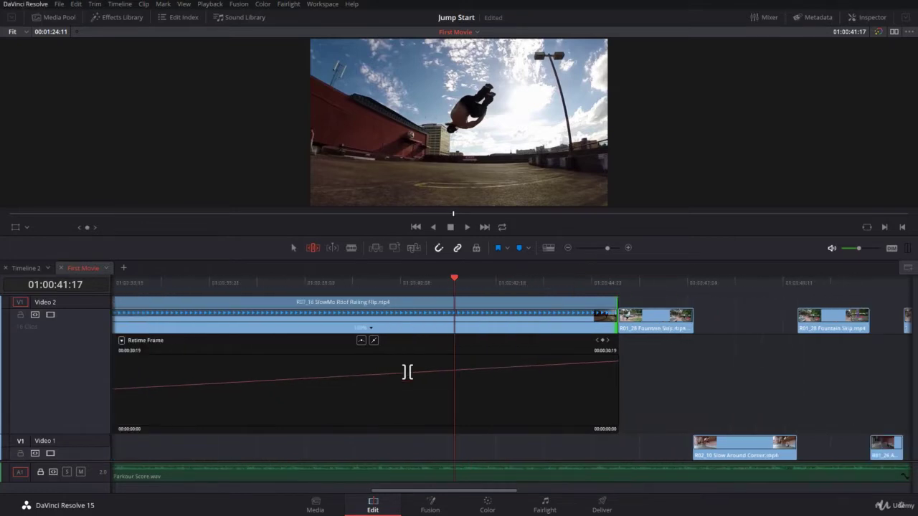
{"action": "scroll", "coordinate": [407, 371], "scroll_direction": "left", "scroll_amount": 6}
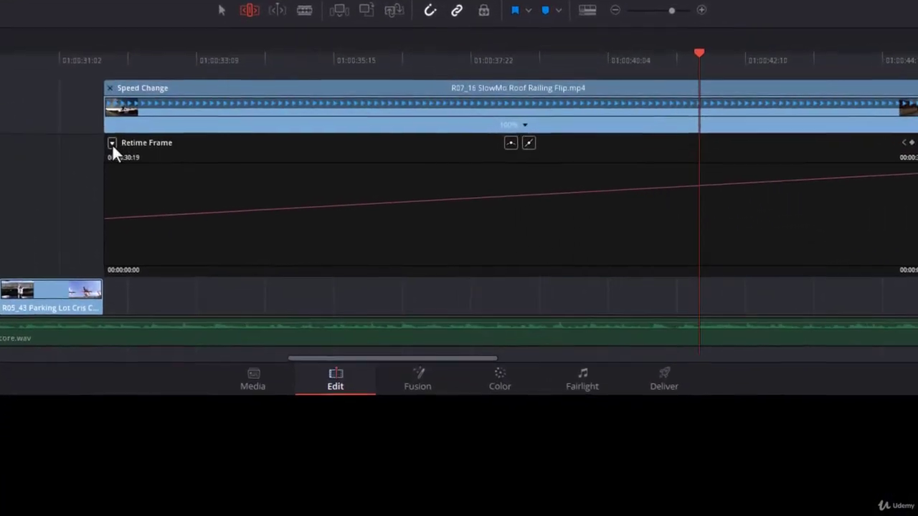
- Show the Retime Speed curve and hide the Retime Frame curve in the curve editor
{"action": "left_click", "coordinate": [216, 340]}
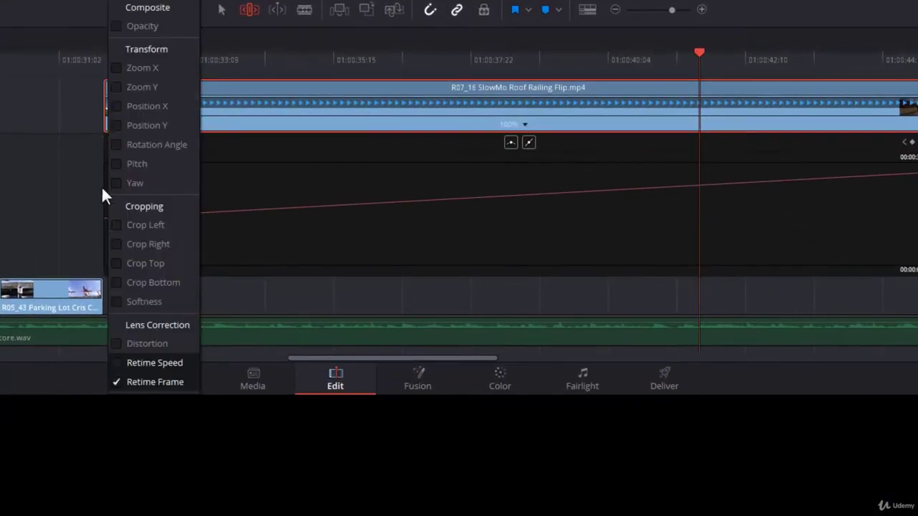
{"action": "left_click", "coordinate": [118, 363]}
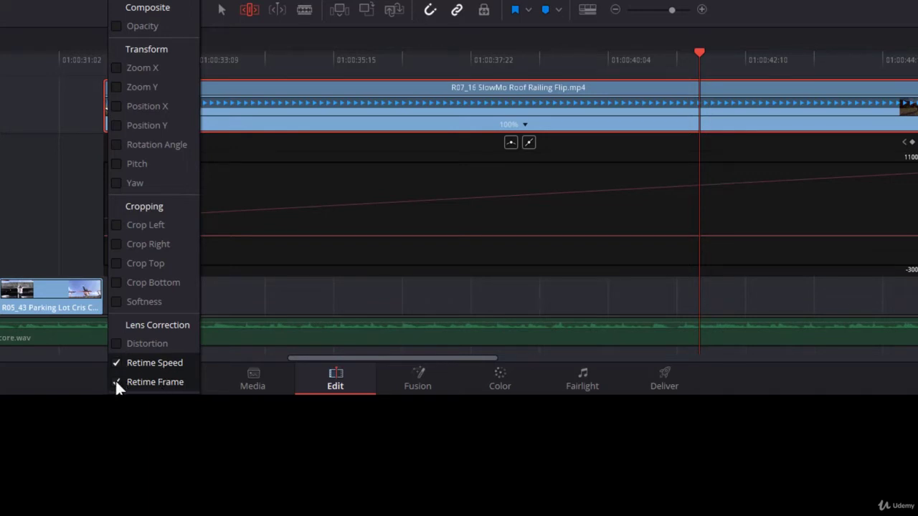
{"action": "left_click", "coordinate": [114, 379]}
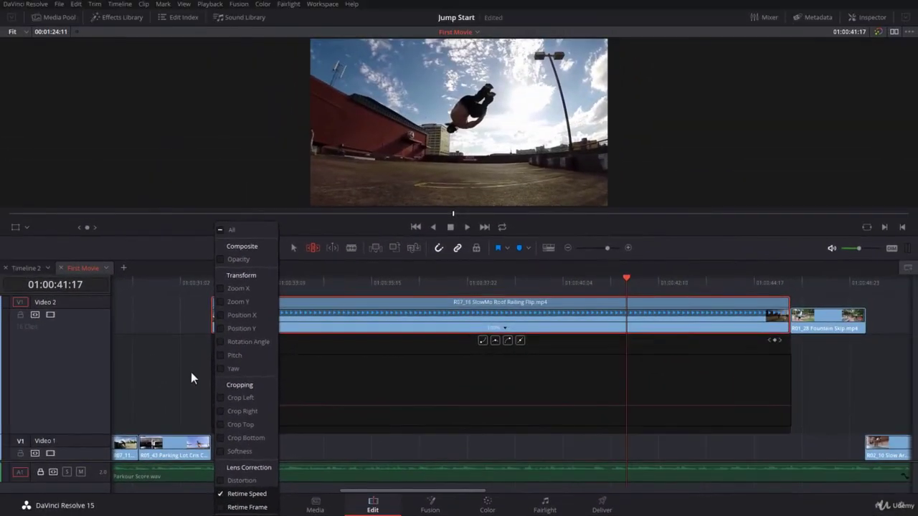
{"action": "left_click", "coordinate": [70, 191]}
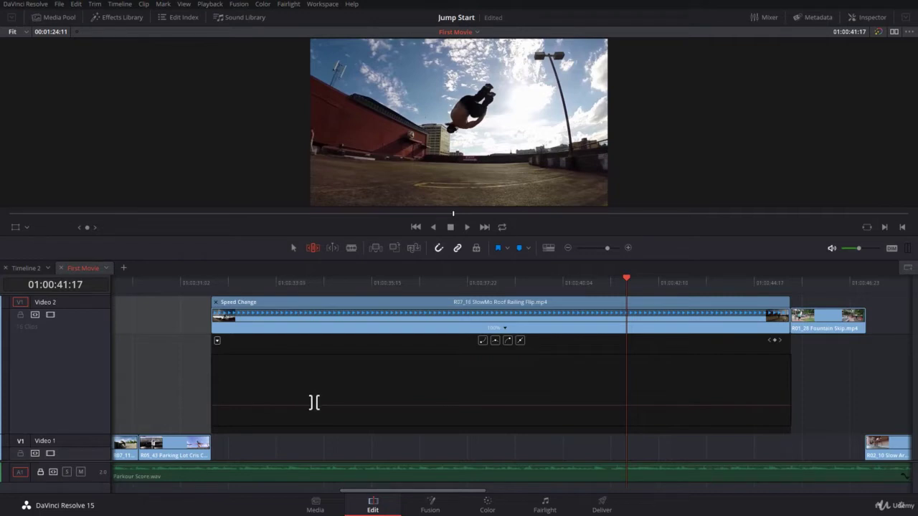
- Select the flat Retime Speed curve and park the playhead at 01:00:34:23
{"action": "mouse_move", "coordinate": [314, 409]}
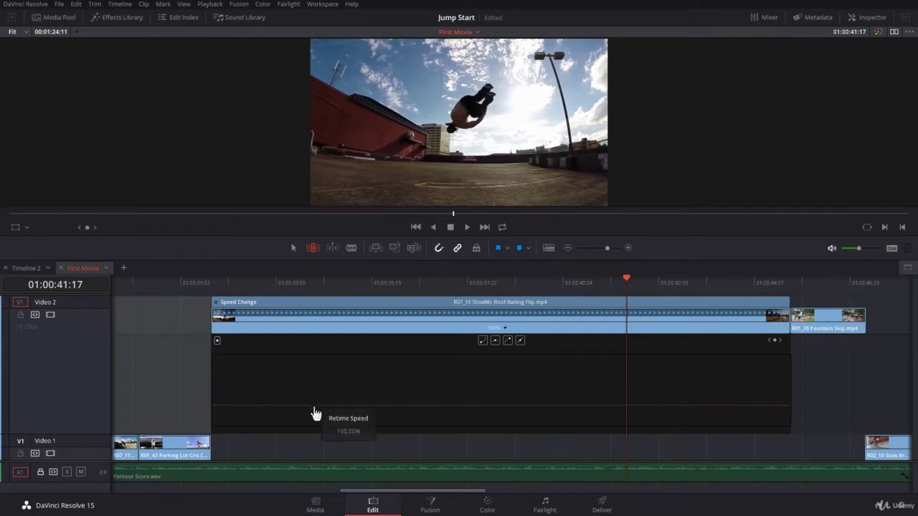
{"action": "left_click", "coordinate": [314, 411]}
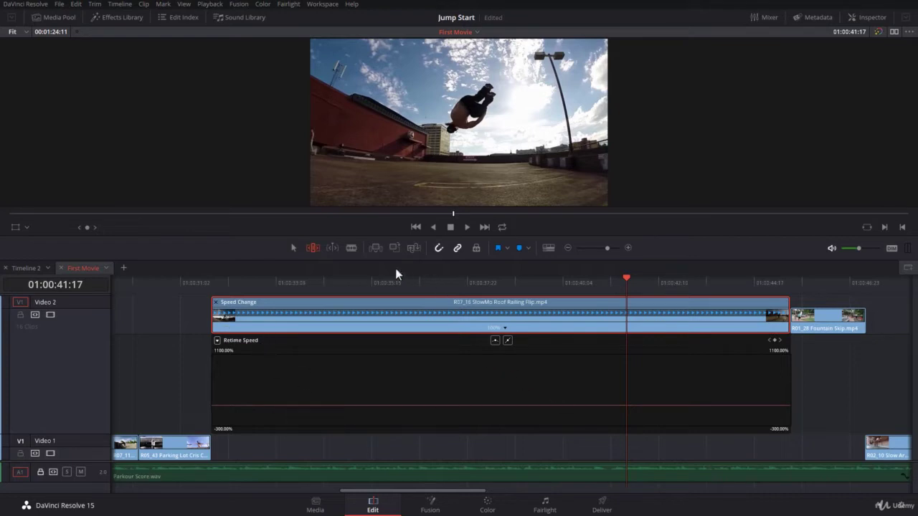
{"action": "left_click_drag", "start_coordinate": [261, 288], "coordinate": [426, 329]}
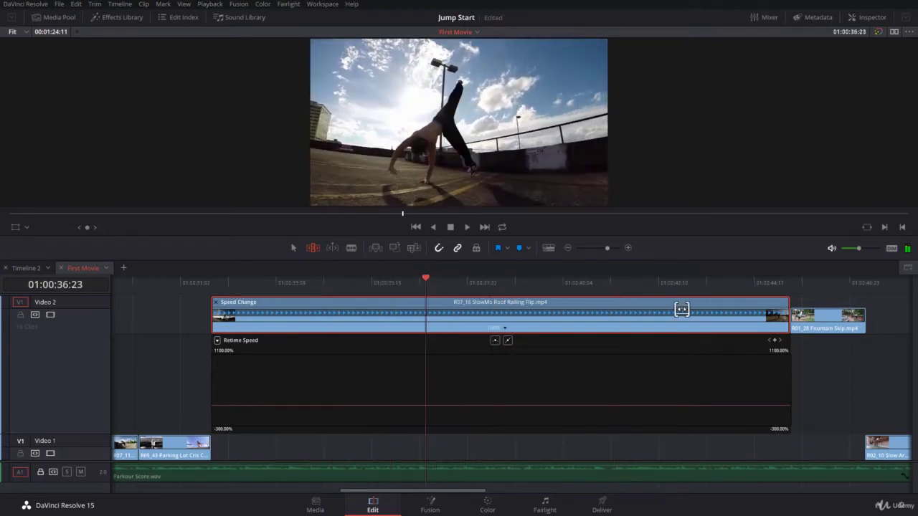
{"action": "left_click", "coordinate": [505, 328]}
{"action": "left_click", "coordinate": [467, 324]}
{"action": "left_click", "coordinate": [211, 288]}
{"action": "key", "text": "space"}
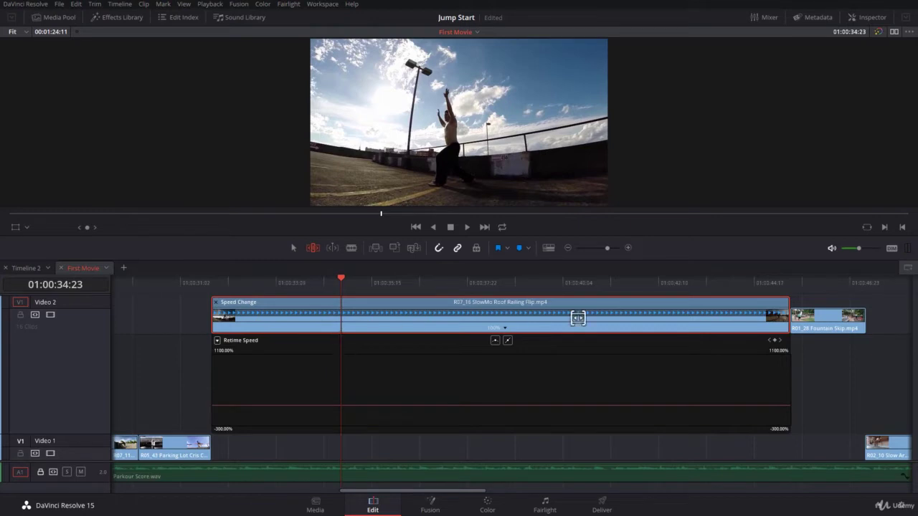
- Add speed points at 01:00:34:23 and 01:00:37:22, raising the section between to 281.72%
{"action": "left_click", "coordinate": [775, 340]}
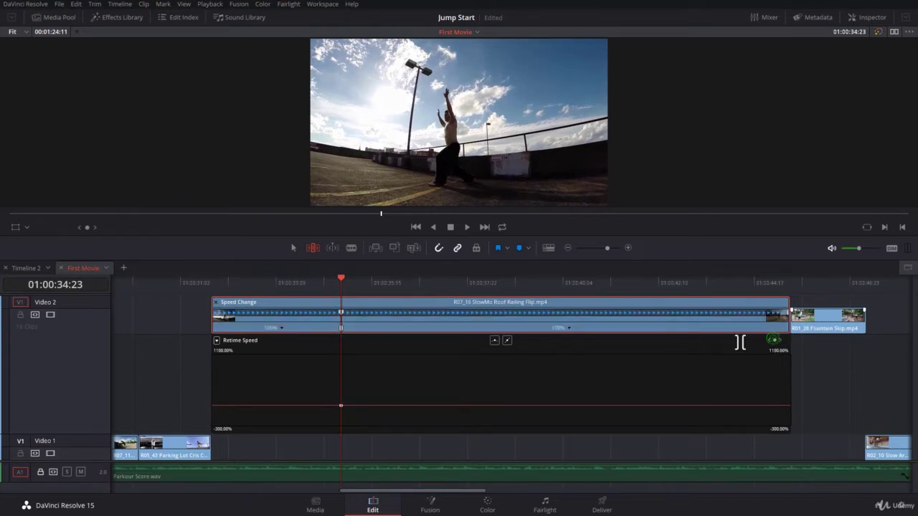
{"action": "left_click", "coordinate": [339, 279]}
{"action": "key", "text": "space"}
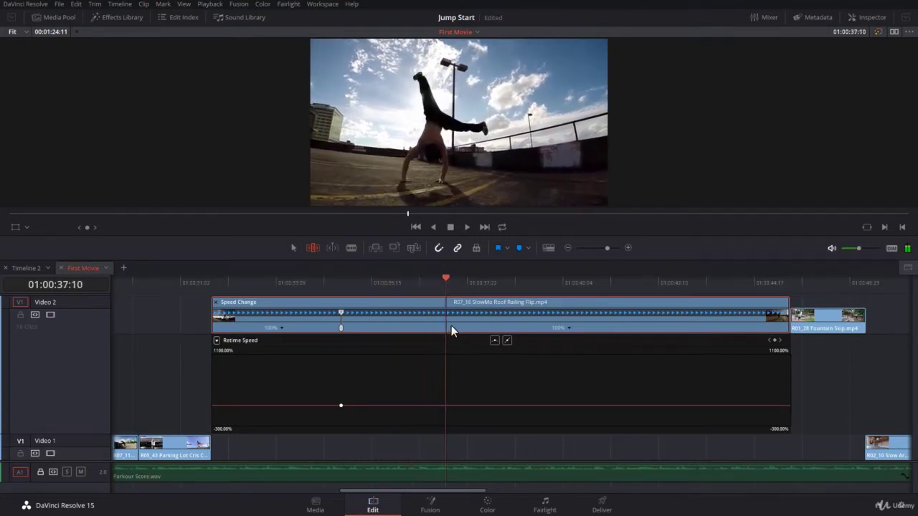
{"action": "left_click", "coordinate": [774, 340]}
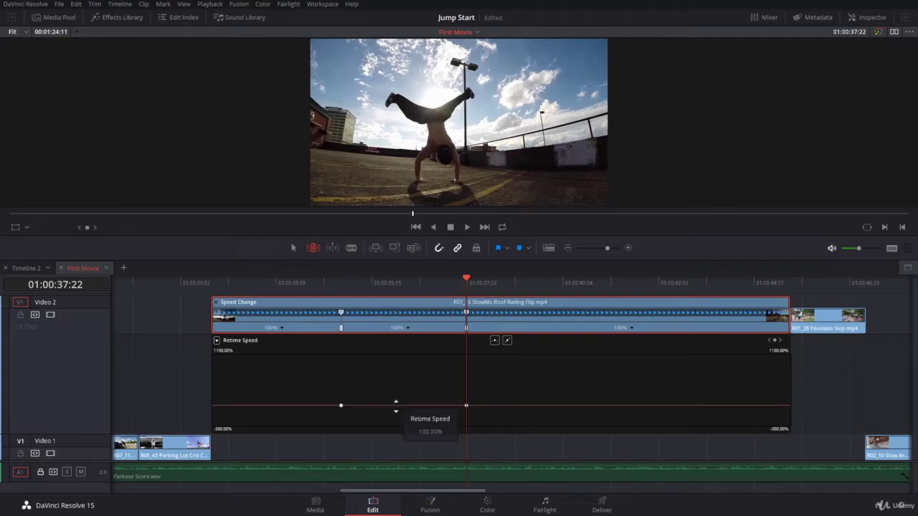
{"action": "left_click_drag", "start_coordinate": [396, 407], "coordinate": [357, 342]}
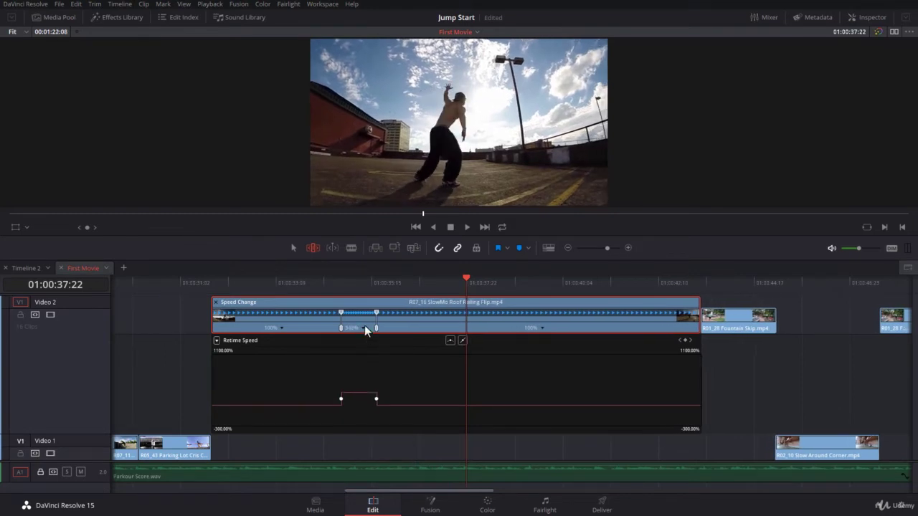
- Change the raised middle section's speed to 400%
{"action": "left_click", "coordinate": [363, 329]}
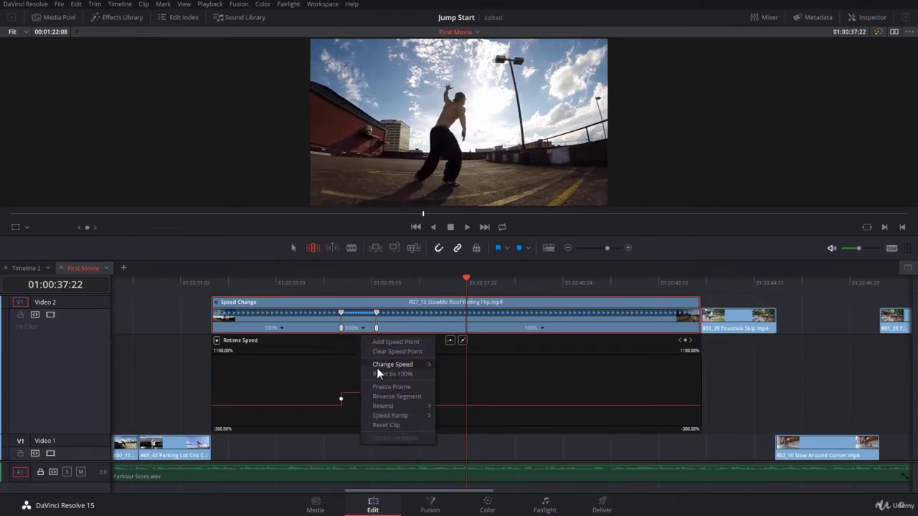
{"action": "mouse_move", "coordinate": [387, 366]}
{"action": "left_click", "coordinate": [460, 449]}
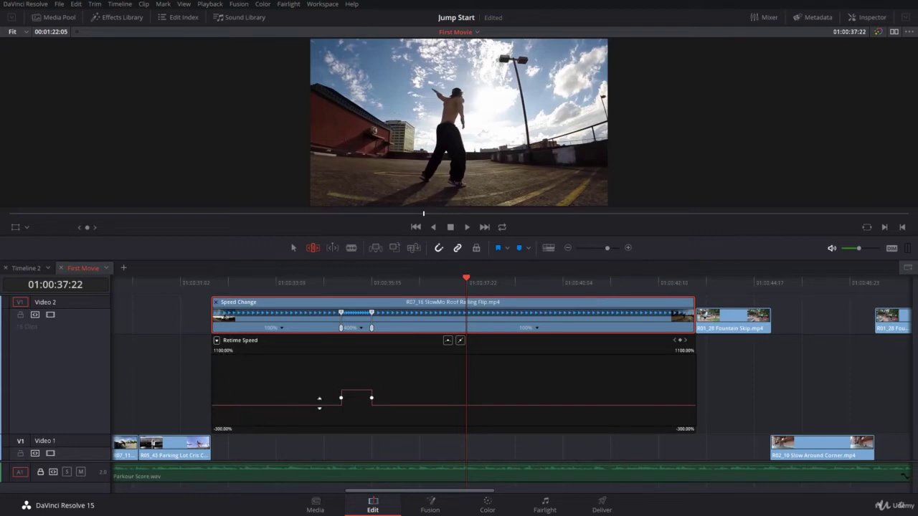
- Rescale the speed graph and ease both corners of the 400% bump into smooth ramps
{"action": "left_click_drag", "start_coordinate": [225, 351], "coordinate": [167, 351]}
{"action": "left_click_drag", "start_coordinate": [222, 428], "coordinate": [254, 439]}
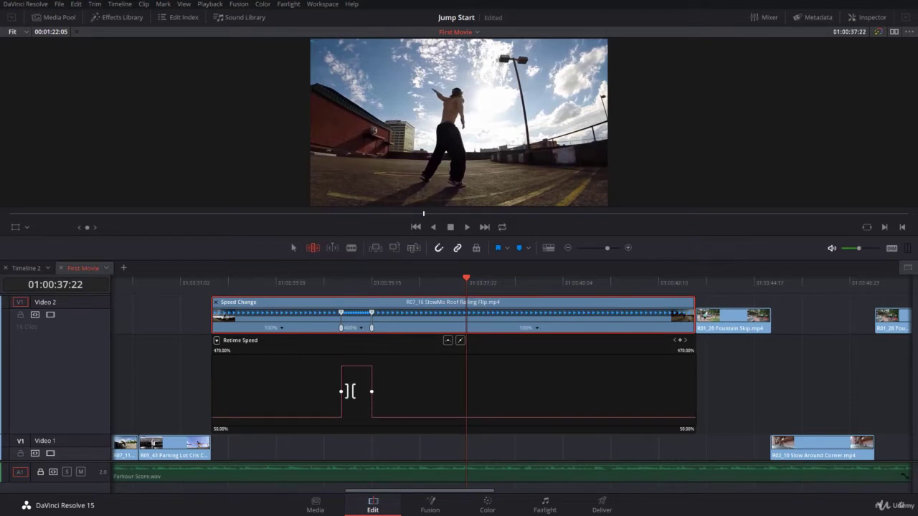
{"action": "left_click", "coordinate": [340, 390]}
{"action": "left_click", "coordinate": [447, 343]}
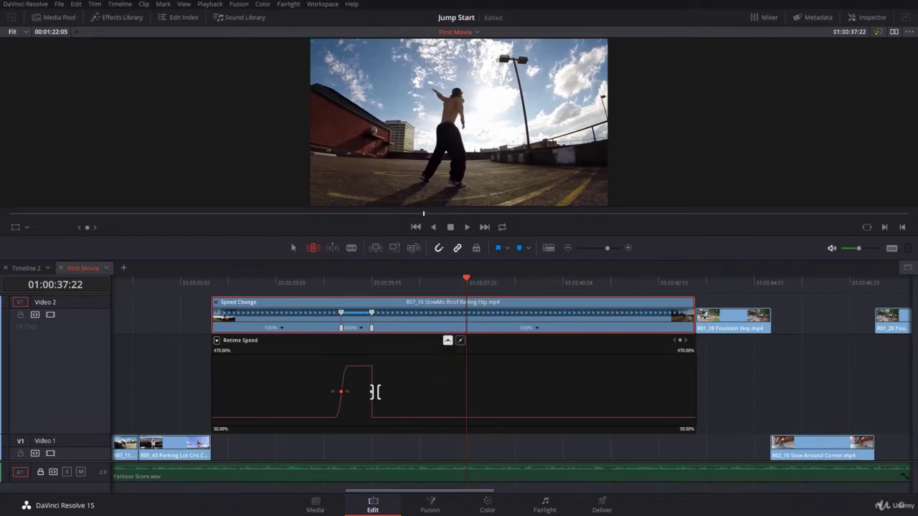
{"action": "left_click", "coordinate": [371, 392]}
{"action": "left_click", "coordinate": [447, 341]}
{"action": "left_click", "coordinate": [465, 278]}
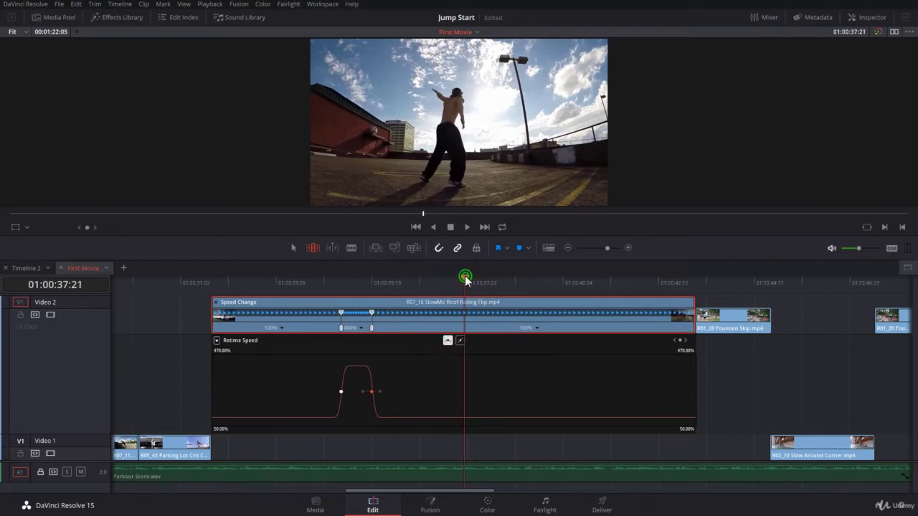
{"action": "left_click_drag", "start_coordinate": [465, 278], "coordinate": [467, 333]}
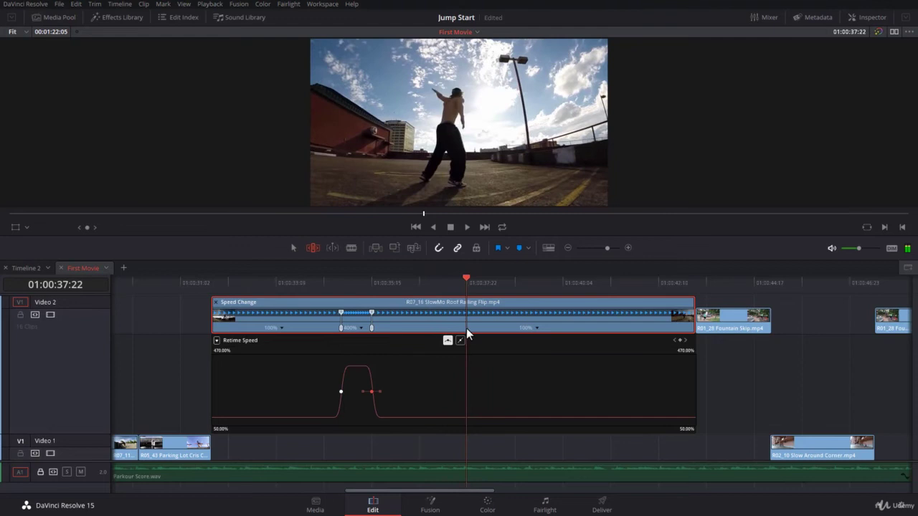
- Add two speed points later in the flip and set the section between to 400%
{"action": "left_click", "coordinate": [679, 341]}
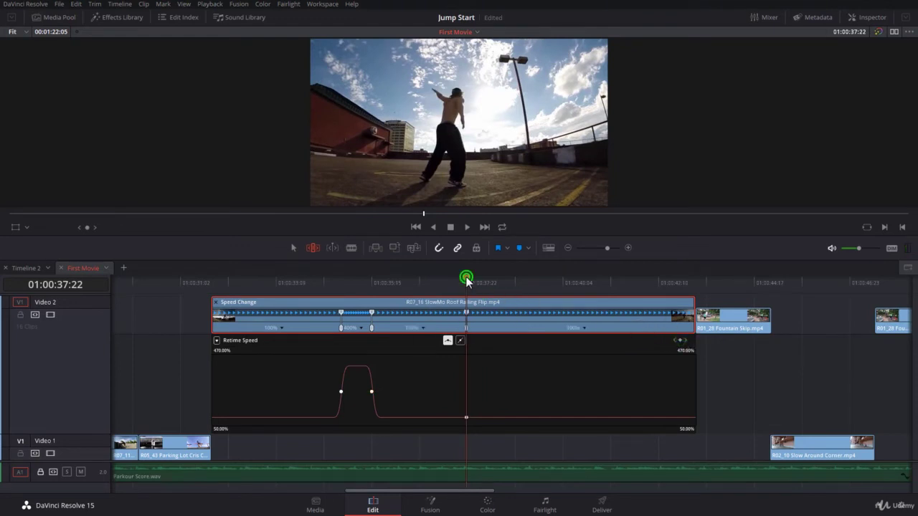
{"action": "left_click_drag", "start_coordinate": [466, 280], "coordinate": [545, 310]}
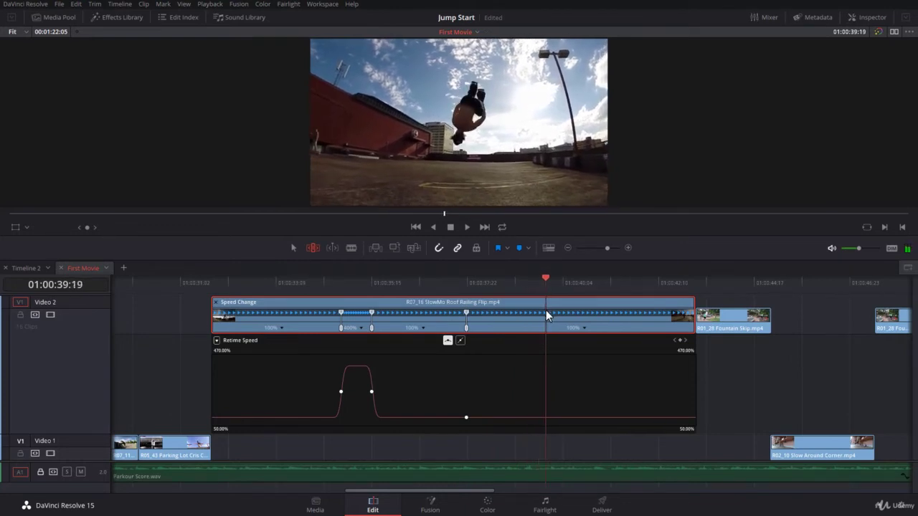
{"action": "left_click", "coordinate": [680, 341]}
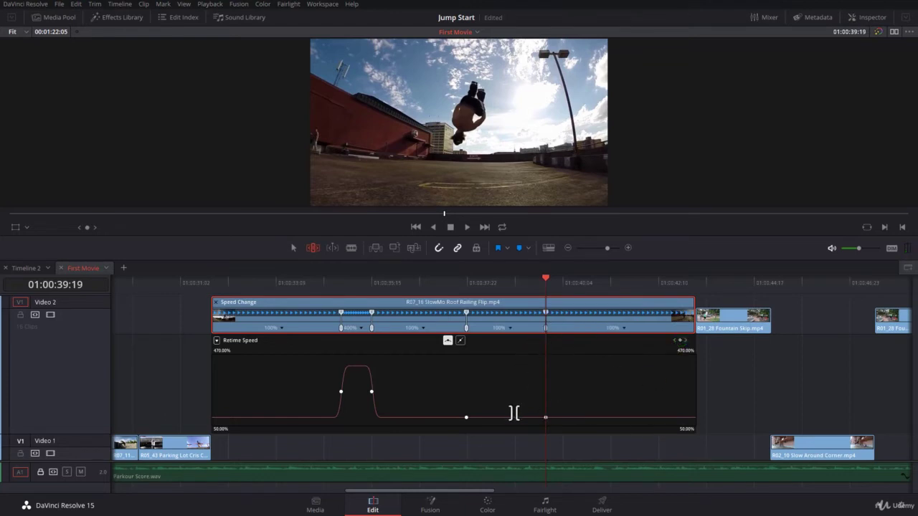
{"action": "left_click_drag", "start_coordinate": [510, 417], "coordinate": [483, 335]}
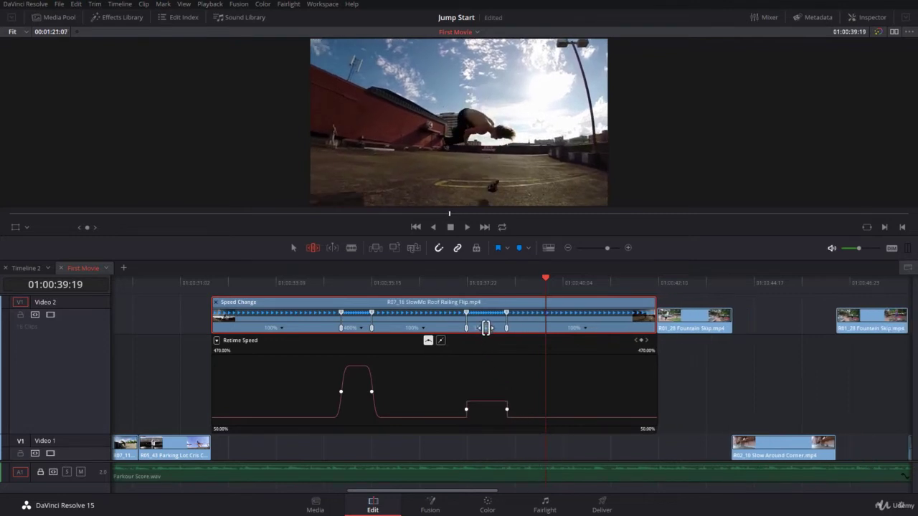
{"action": "left_click", "coordinate": [493, 327]}
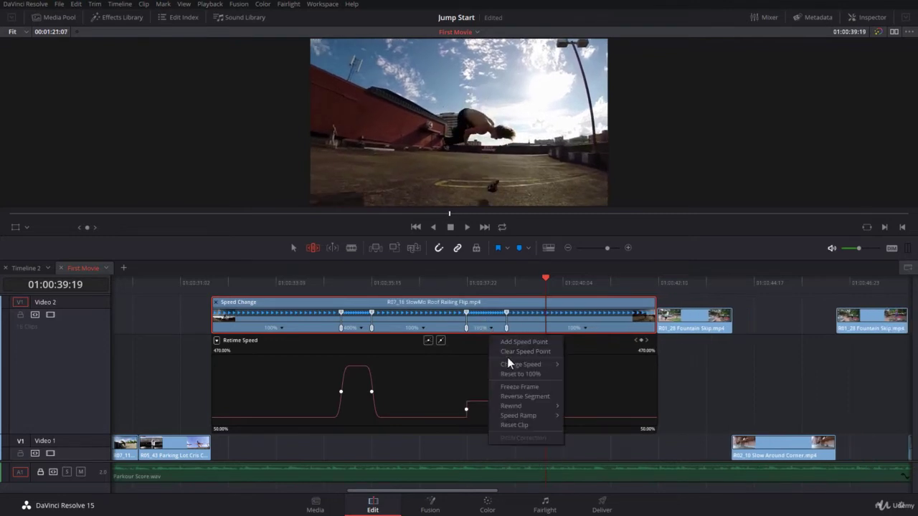
{"action": "mouse_move", "coordinate": [512, 364]}
{"action": "left_click", "coordinate": [605, 449]}
- Ease the second bump's rising and falling edges into smooth curves
{"action": "left_click", "coordinate": [466, 391]}
{"action": "left_click", "coordinate": [417, 342]}
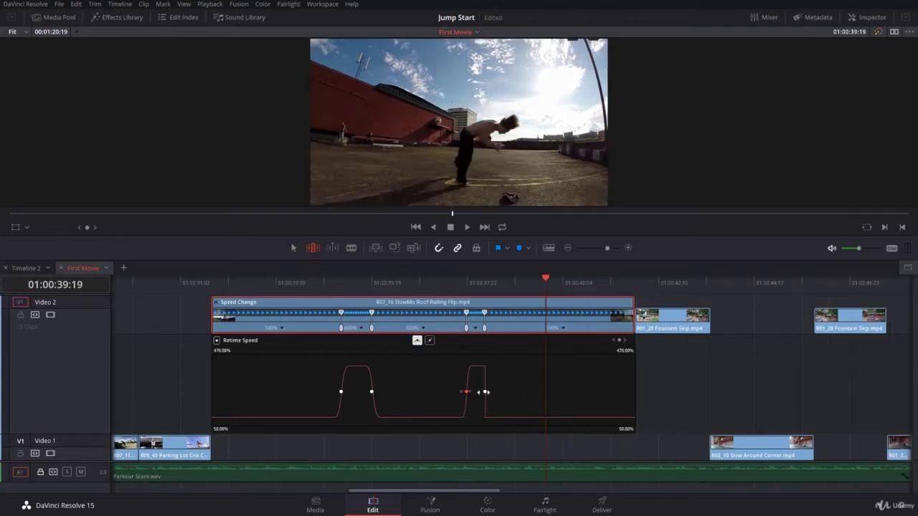
{"action": "left_click", "coordinate": [486, 391]}
{"action": "left_click", "coordinate": [418, 340]}
{"action": "left_click", "coordinate": [250, 286]}
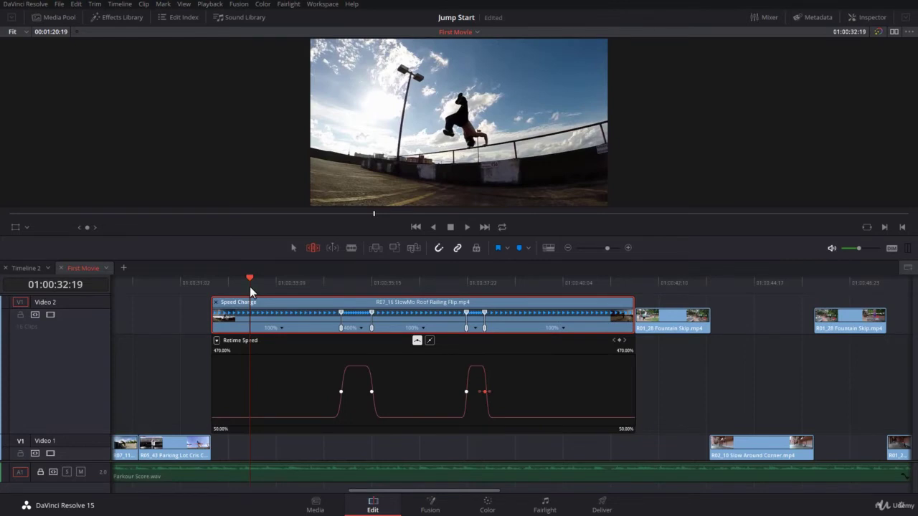
{"action": "key", "text": "space"}
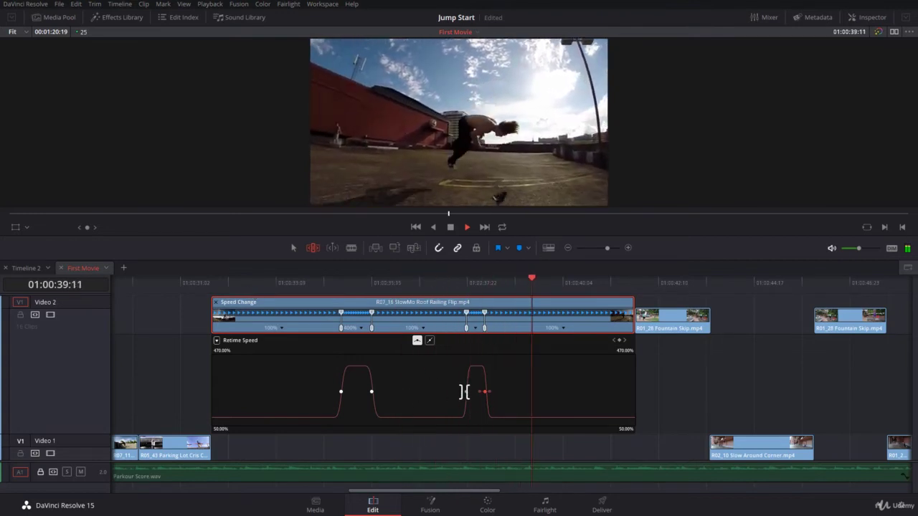
{"action": "left_click", "coordinate": [314, 280]}
{"action": "left_click_drag", "start_coordinate": [314, 278], "coordinate": [356, 310]}
- Add a speed point on the first peak and raise its front to about 631.58%
{"action": "left_click", "coordinate": [619, 340]}
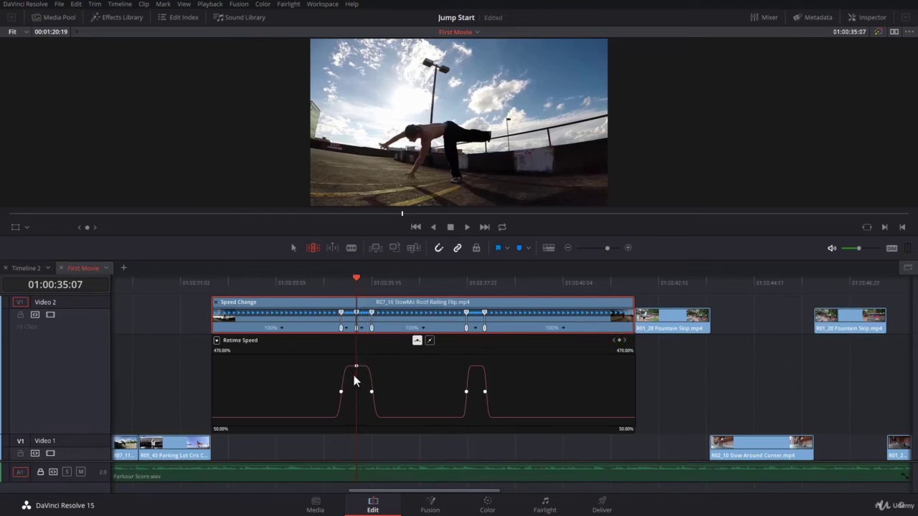
{"action": "left_click_drag", "start_coordinate": [345, 373], "coordinate": [353, 360]}
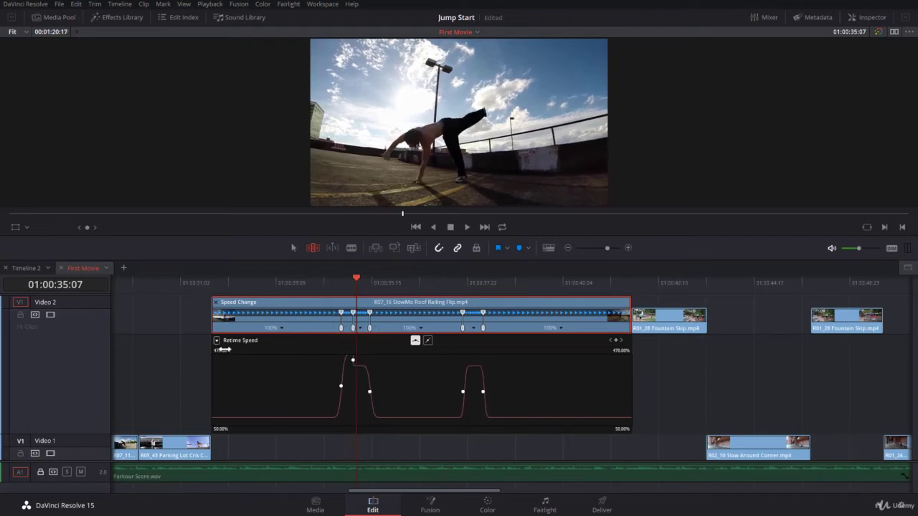
{"action": "left_click_drag", "start_coordinate": [224, 349], "coordinate": [241, 349]}
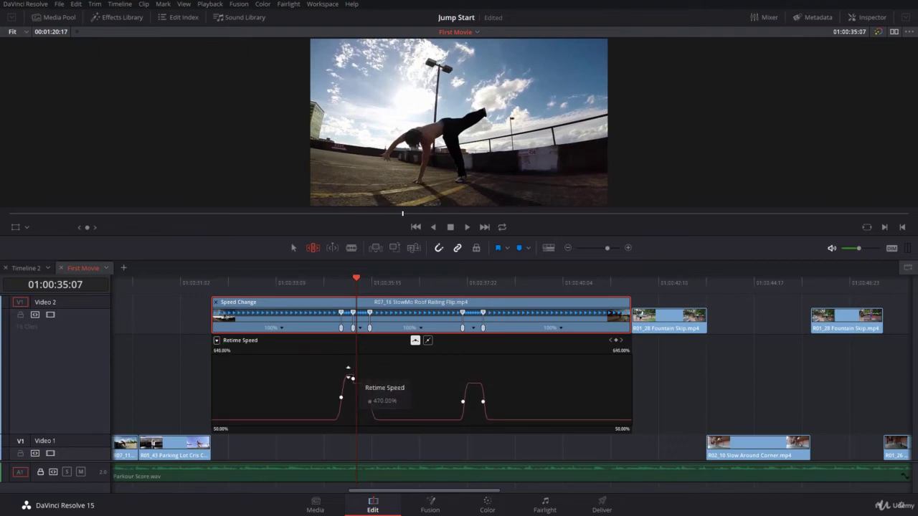
{"action": "left_click_drag", "start_coordinate": [350, 375], "coordinate": [352, 266]}
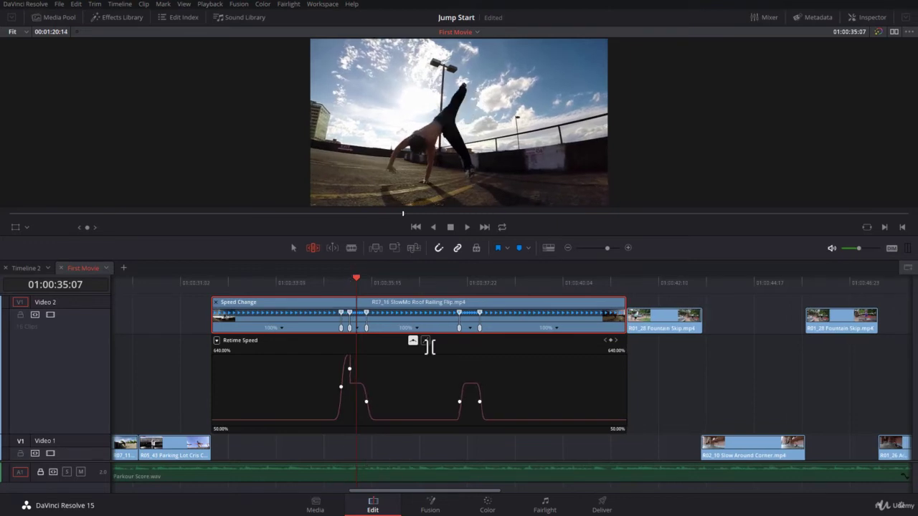
- Add a speed point on the second peak and raise its front into a matching spike
{"action": "left_click", "coordinate": [469, 287]}
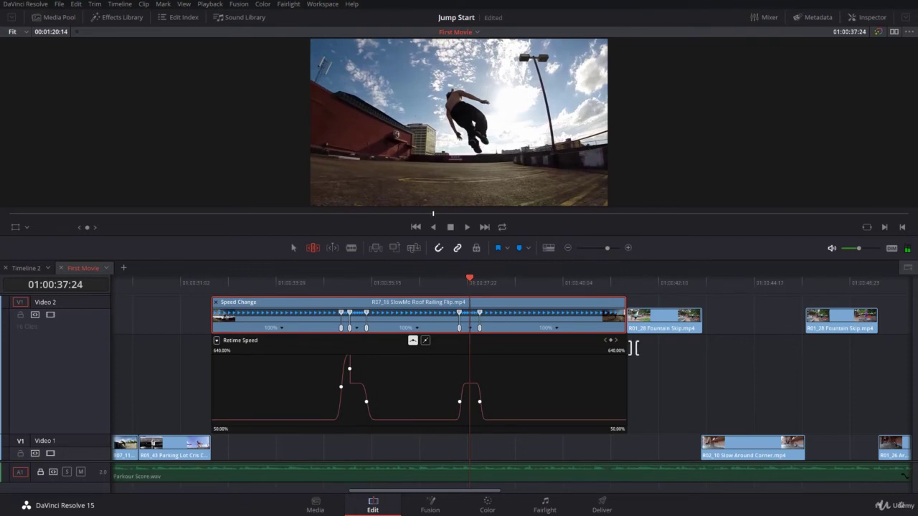
{"action": "left_click", "coordinate": [610, 341]}
{"action": "left_click_drag", "start_coordinate": [462, 383], "coordinate": [464, 368]}
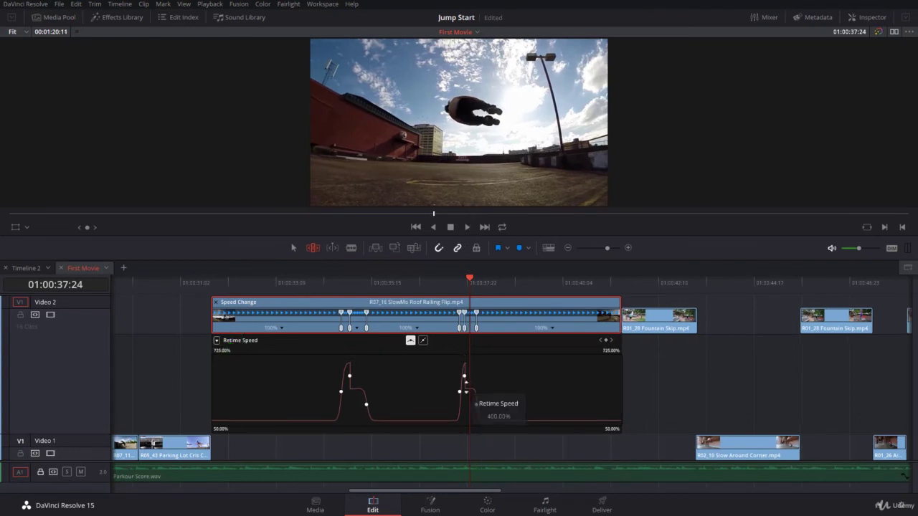
{"action": "left_click_drag", "start_coordinate": [289, 290], "coordinate": [212, 311]}
{"action": "key", "text": "space"}
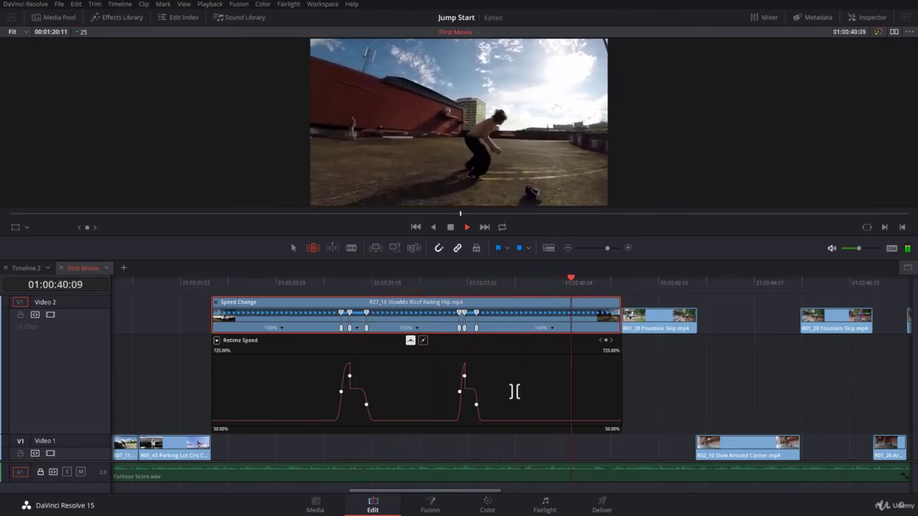
{"action": "left_click_drag", "start_coordinate": [498, 283], "coordinate": [366, 303]}
{"action": "key", "text": "space"}
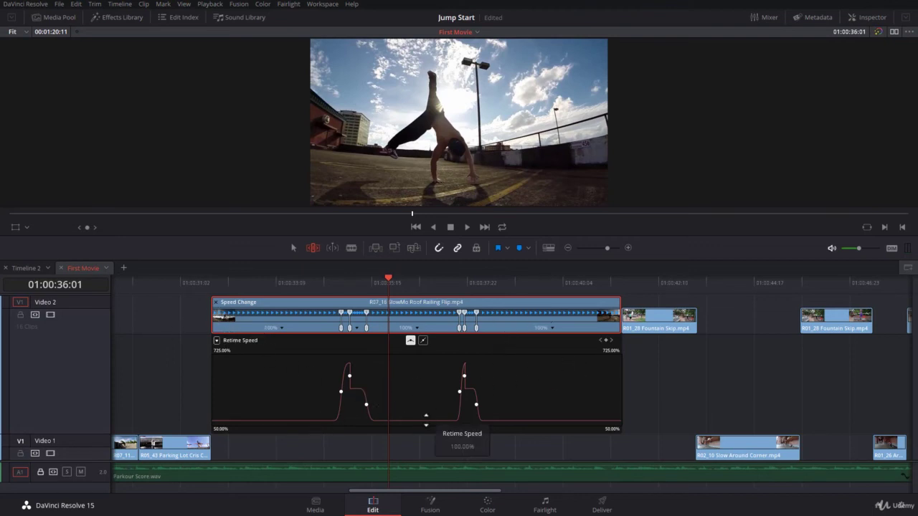
{"action": "left_click_drag", "start_coordinate": [425, 422], "coordinate": [414, 415]}
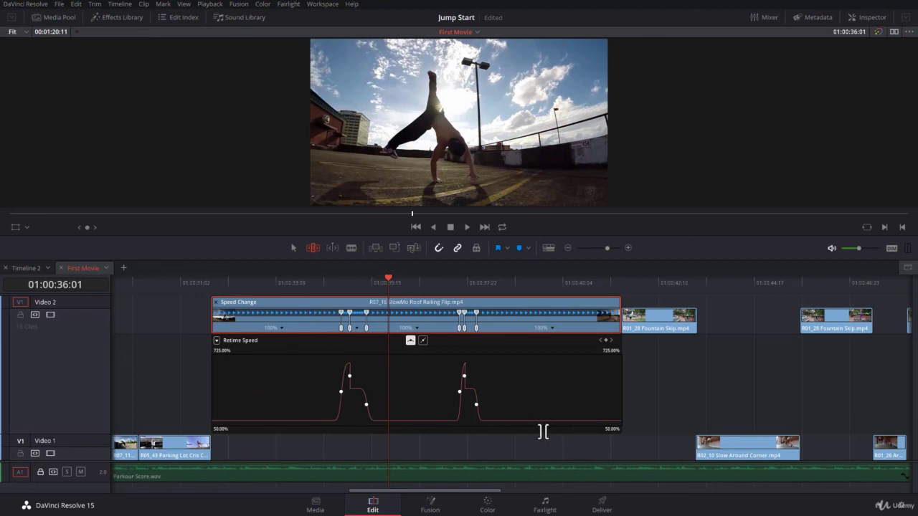
{"action": "left_click_drag", "start_coordinate": [536, 431], "coordinate": [456, 413]}
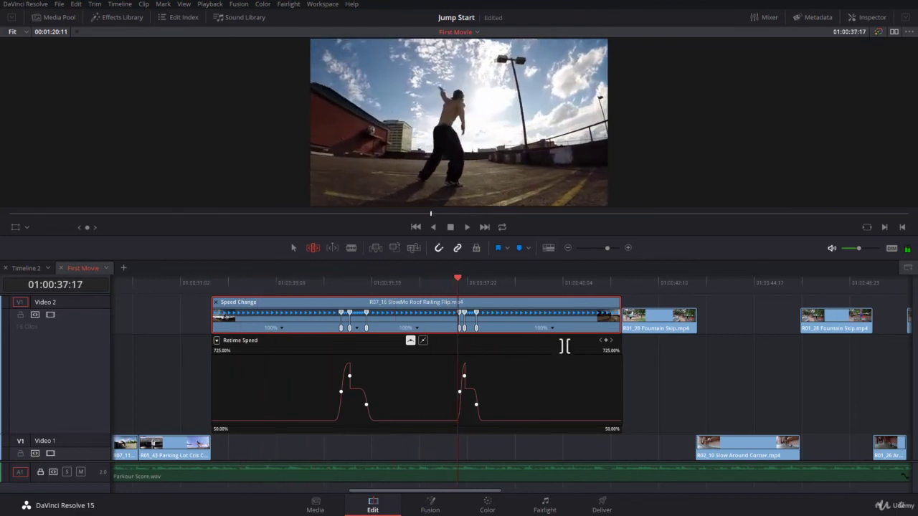